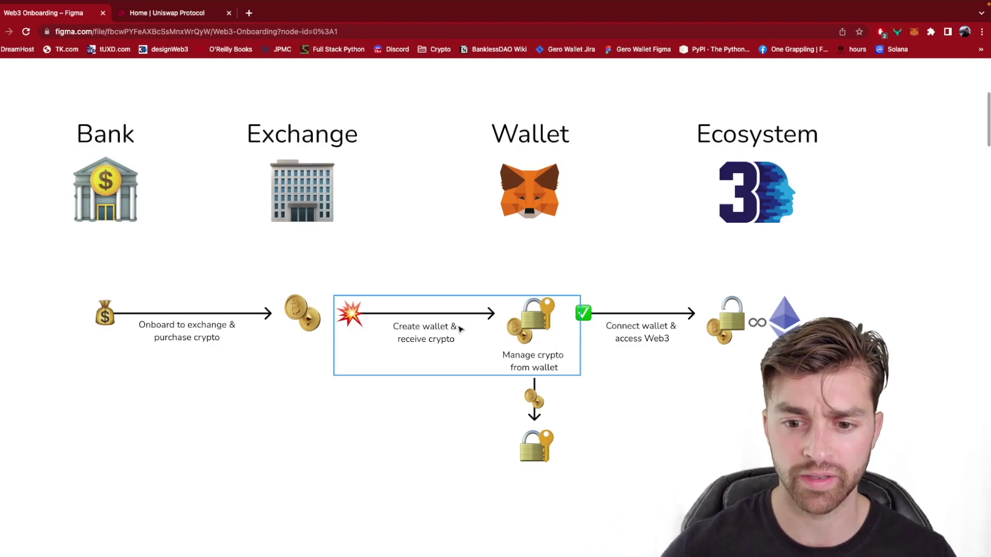
Step: Switch to the 'Home | Uniswap Protocol' tab and briefly highlight its tagline text
scroll(461, 329, "right", 4)
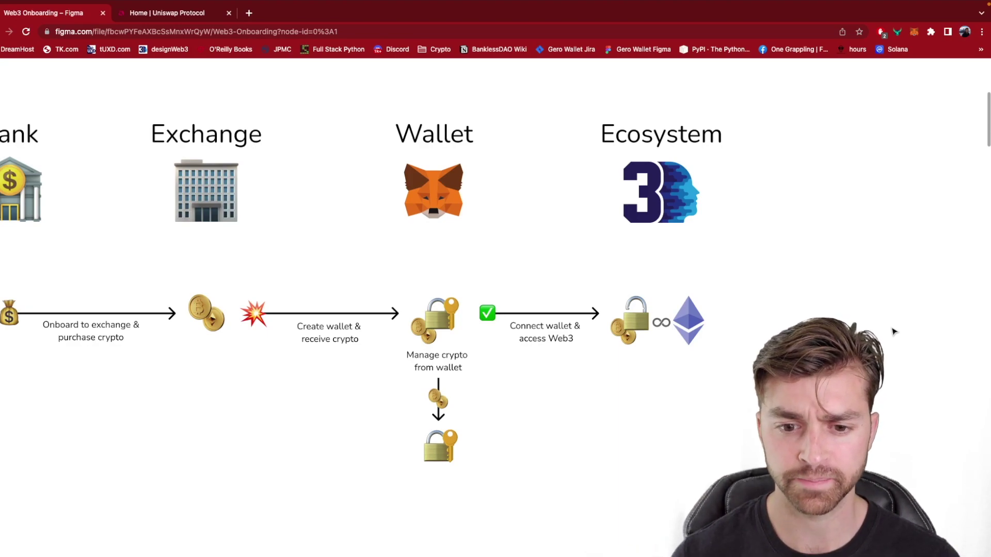
left_click(194, 11)
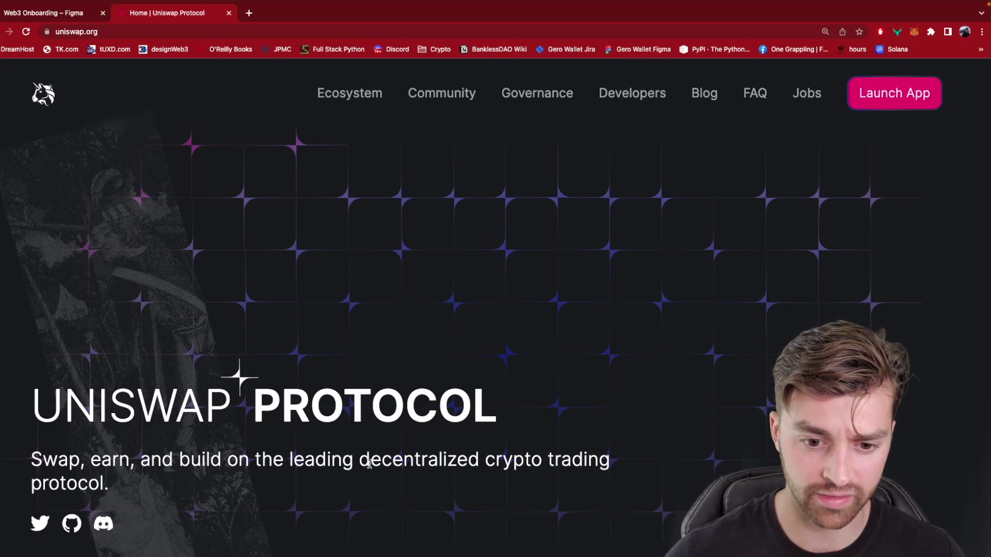
left_click_drag(360, 458, 384, 478)
left_click(385, 479)
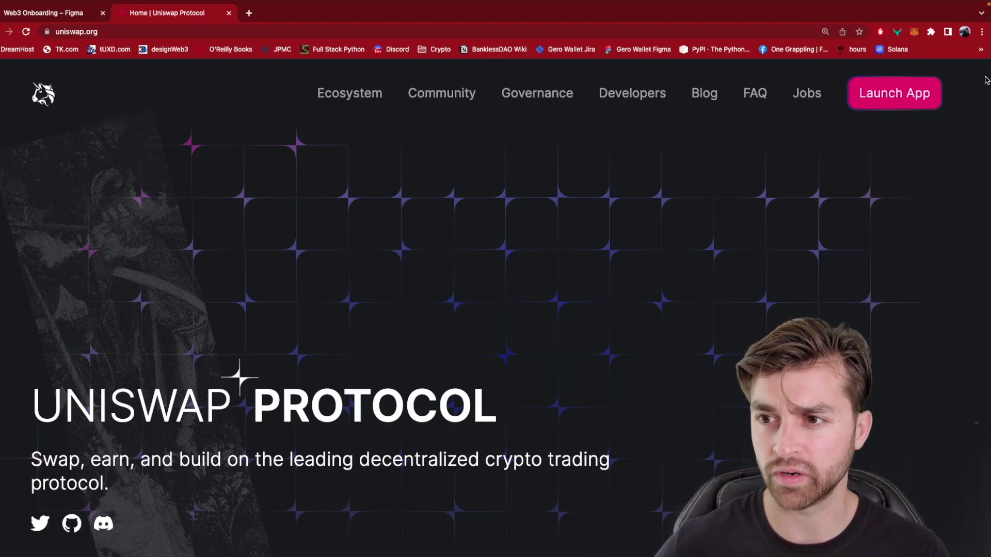
Step: Check Account 1's 0.0011 ETH balance on Kovan in MetaMask and copy its address
left_click(912, 32)
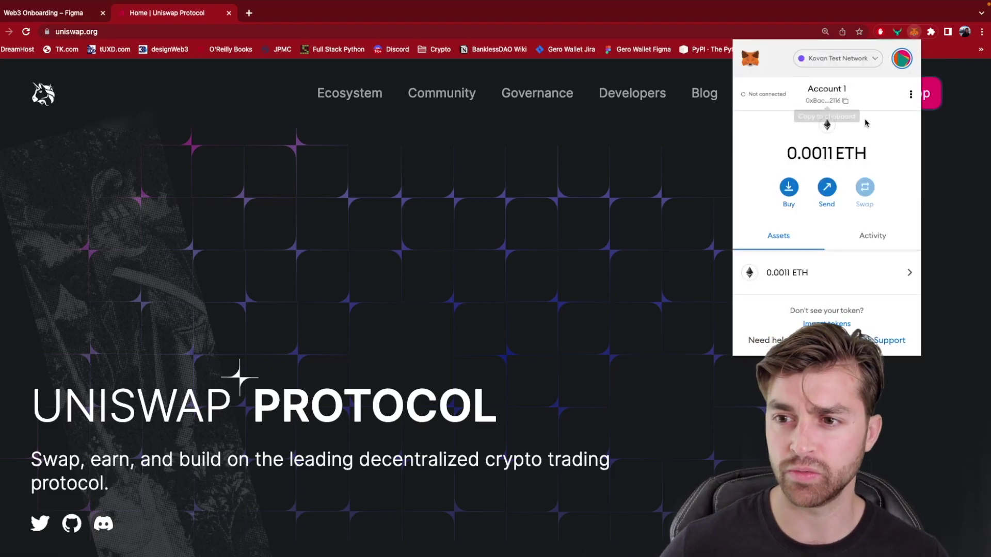
left_click(828, 97)
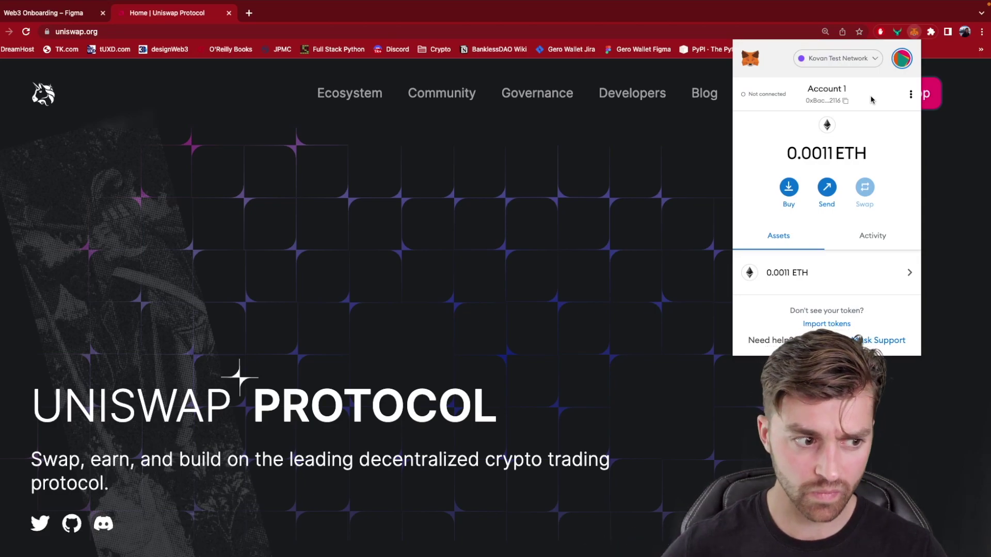
Step: Close the wallet popup and open the app.uniswap.org swap page in a new tab
left_click(676, 164)
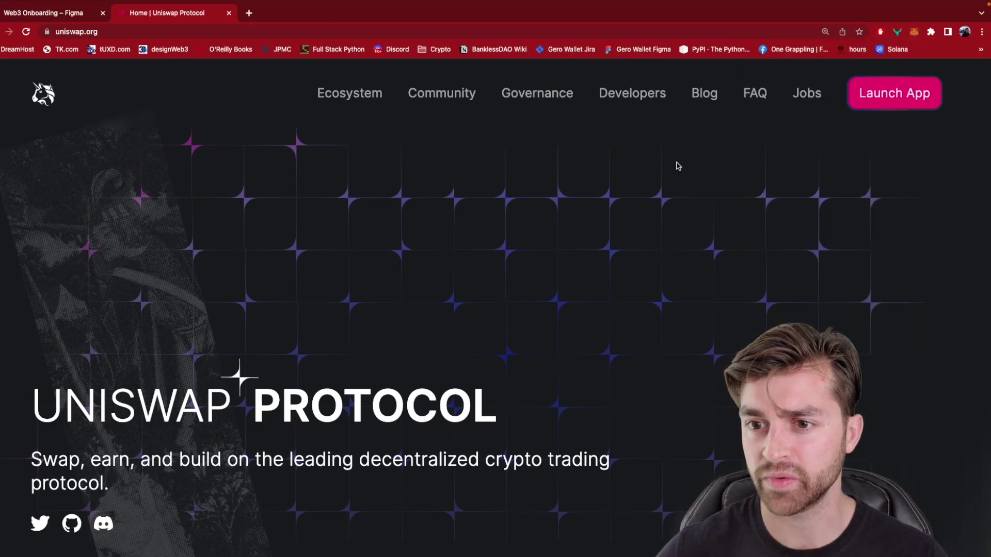
left_click(907, 97)
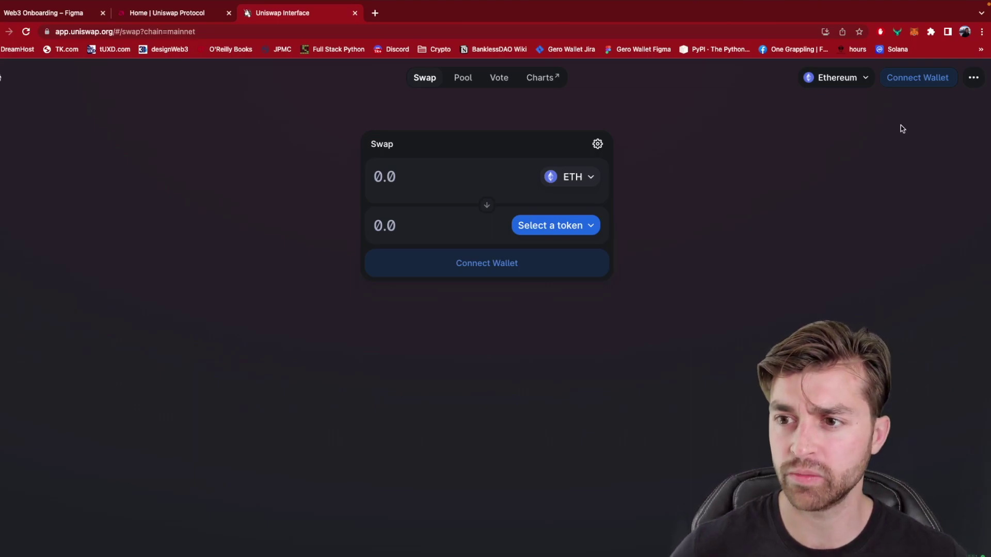
Step: Connect MetaMask with Account 1 selected and move to the permissions approval page
left_click(913, 83)
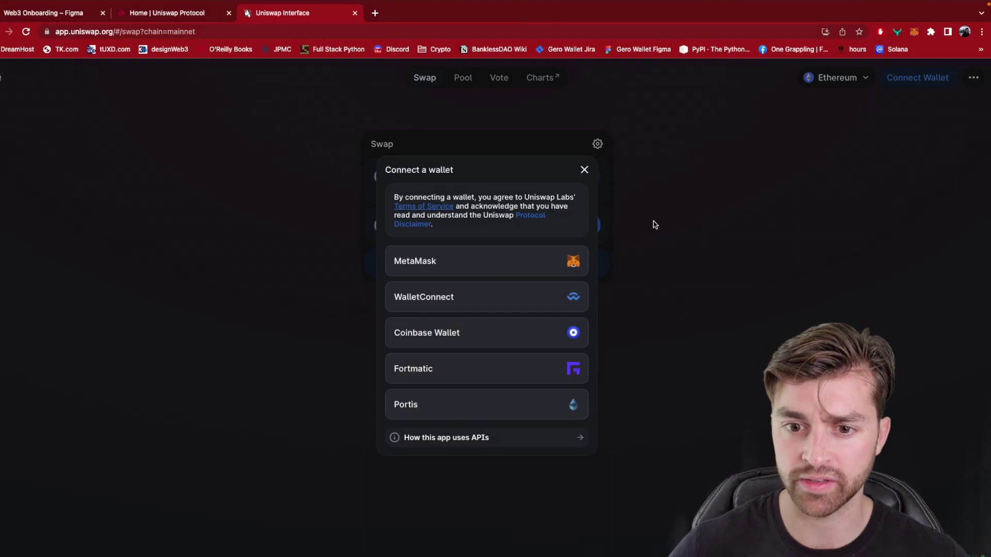
left_click(542, 260)
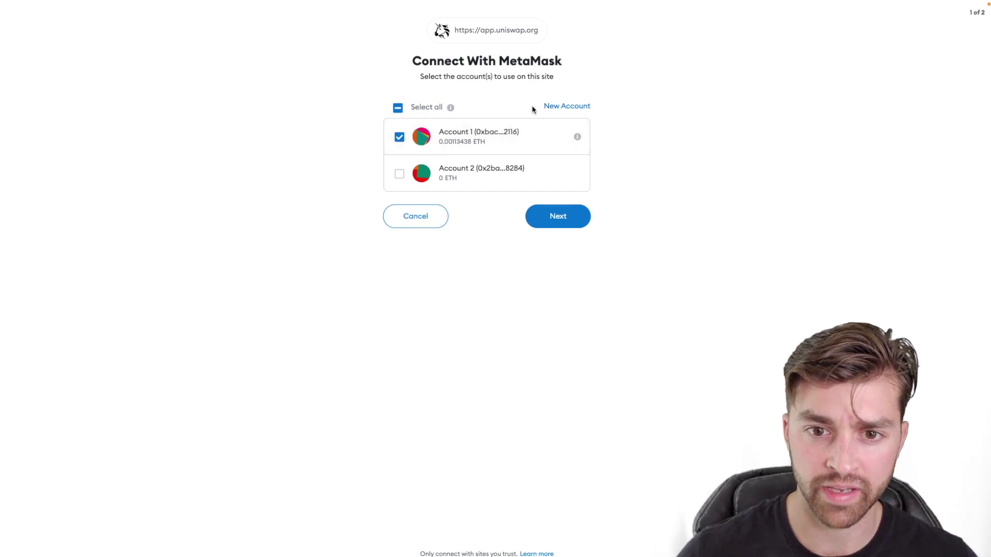
left_click(557, 216)
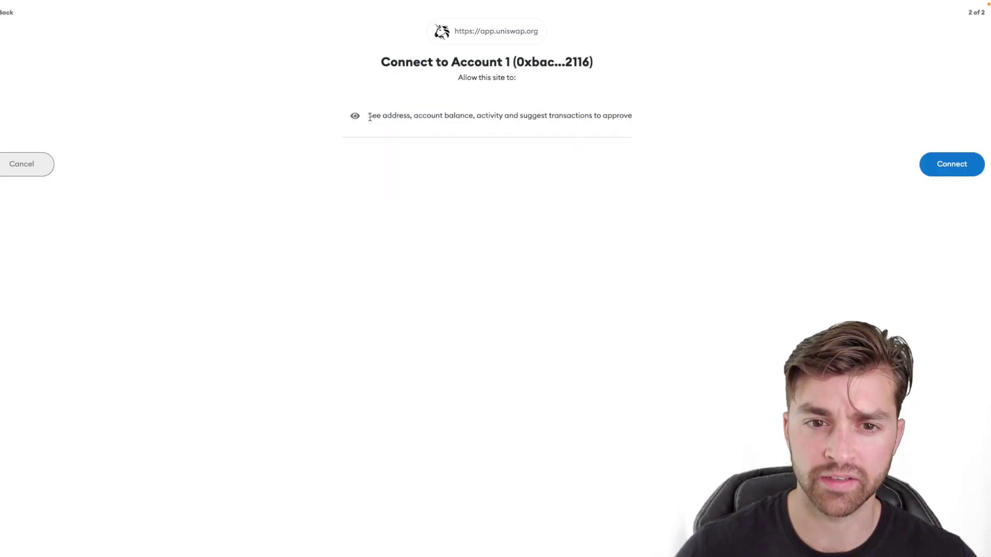
left_click_drag(369, 117, 423, 119)
left_click(432, 132)
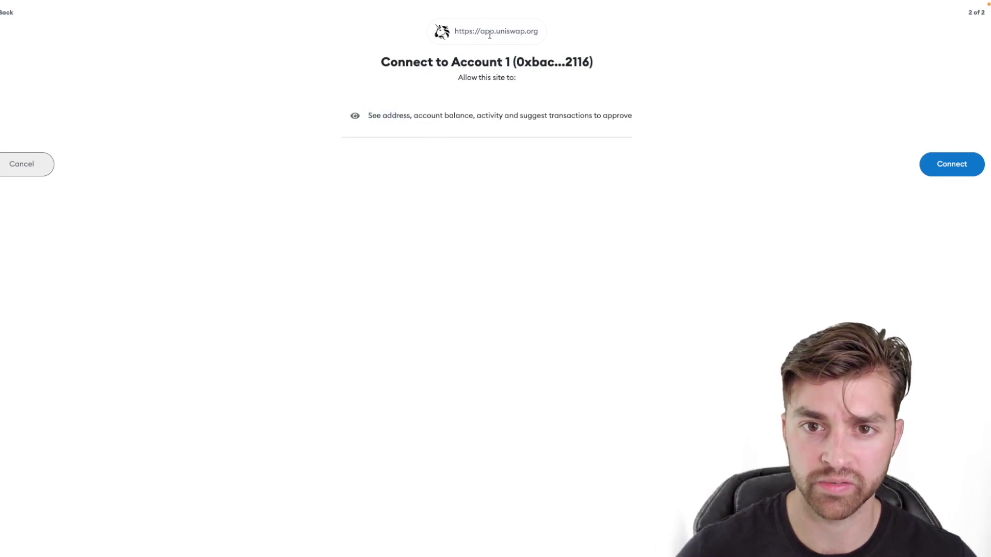
left_click_drag(462, 31, 527, 36)
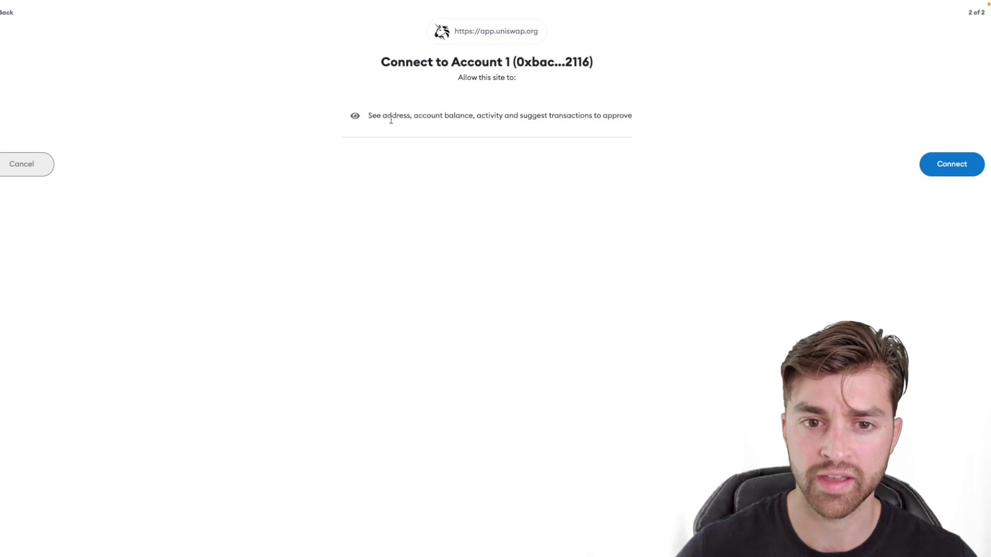
left_click_drag(390, 119, 401, 117)
left_click_drag(480, 118, 496, 117)
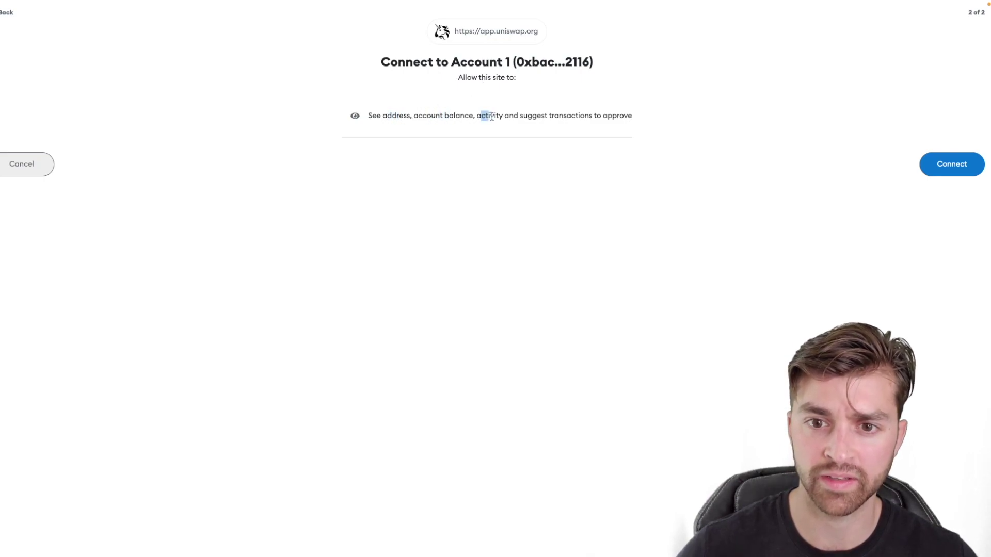
left_click(506, 117)
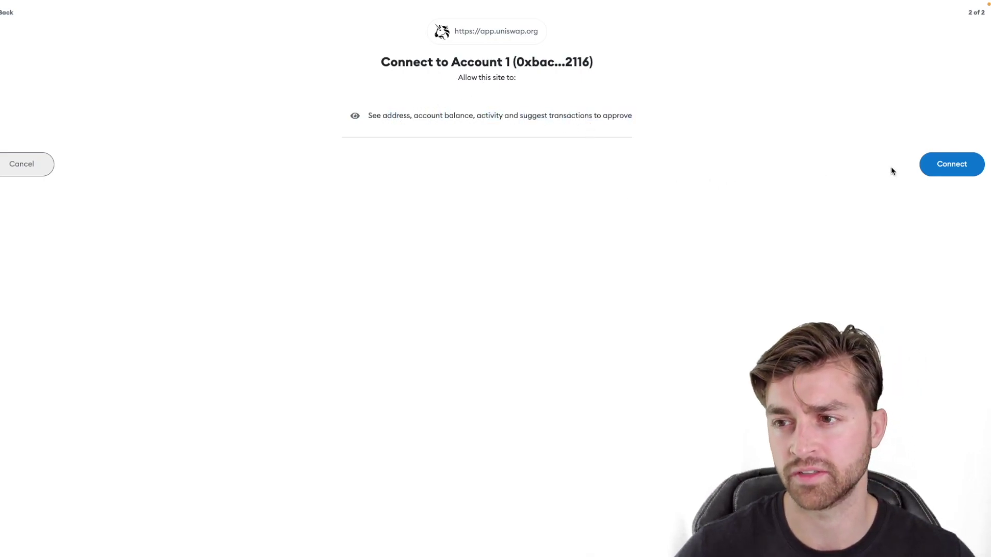
Step: Approve the Account 1 connection so Uniswap shows 0.00113 kovETH on Kovan
left_click(967, 163)
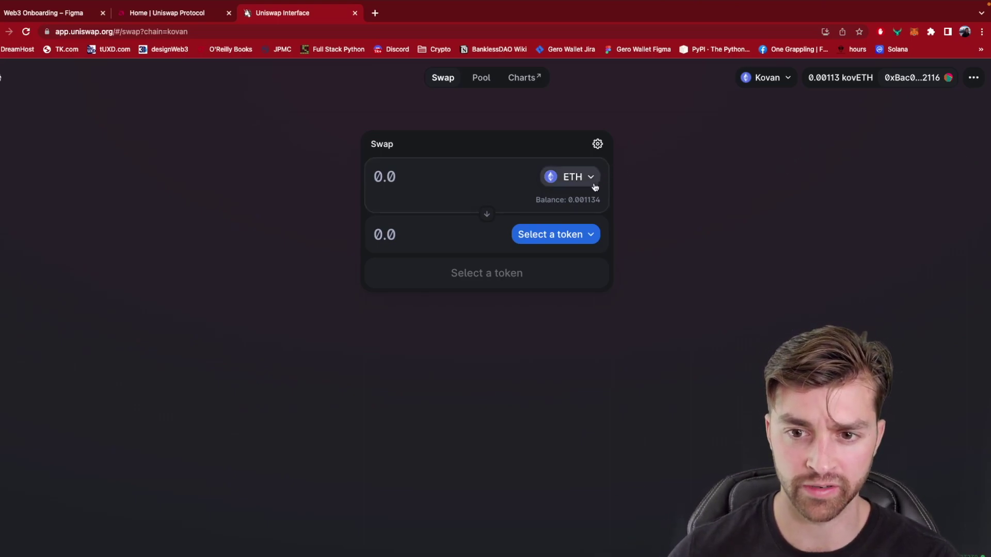
Step: Enter .0005 ETH and choose DAI as the output token, quoted at 2.81462 DAI
left_click(430, 182)
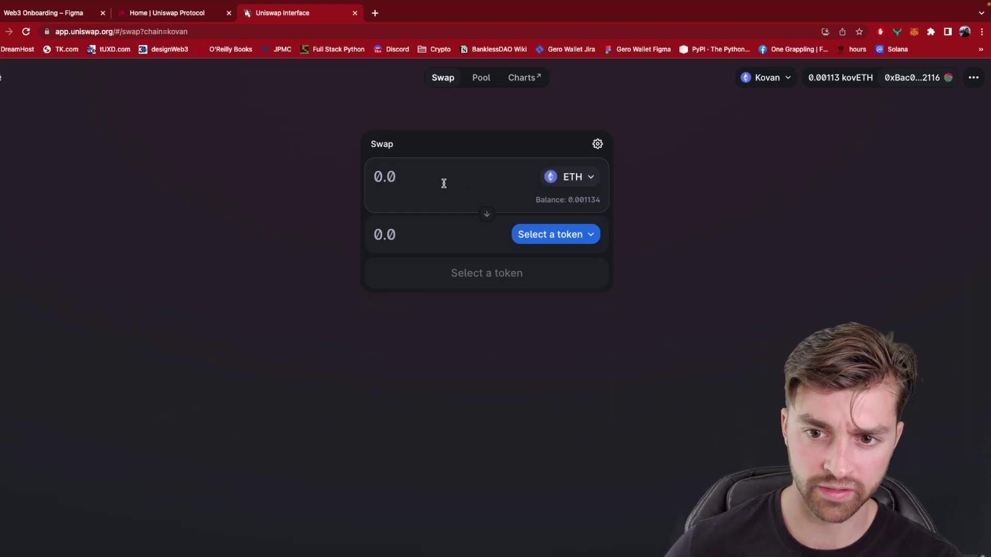
type(".")
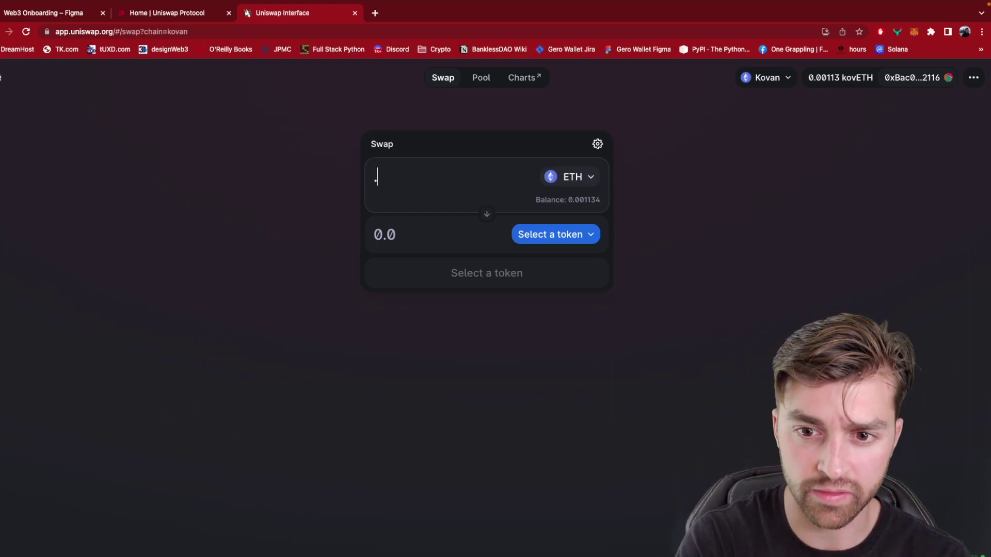
type("00")
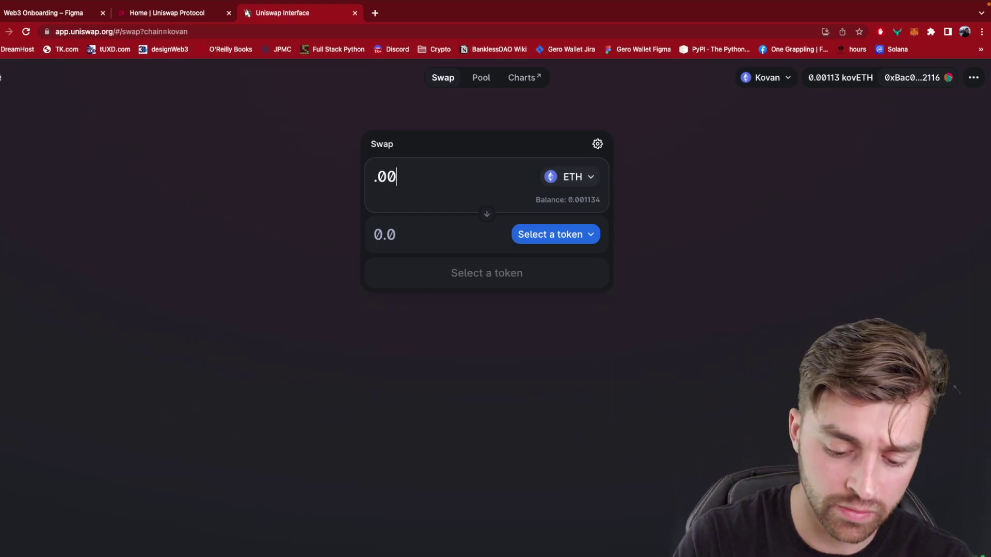
type("5")
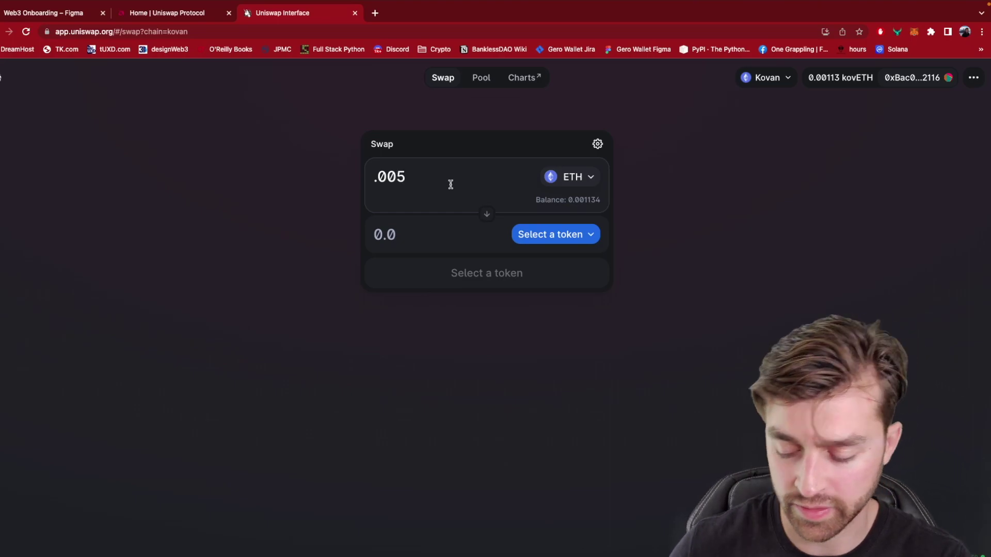
key("Left")
type("0")
left_click(588, 235)
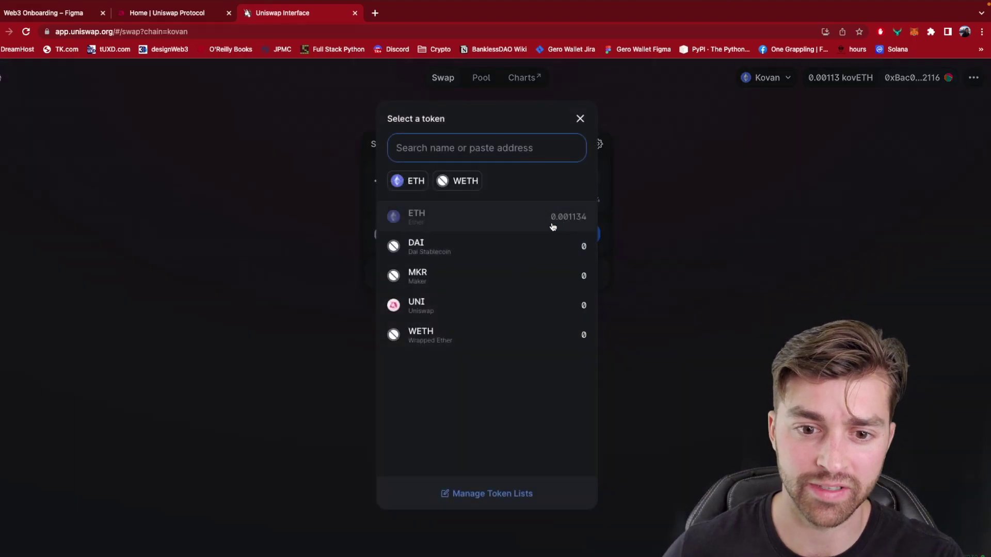
left_click(453, 252)
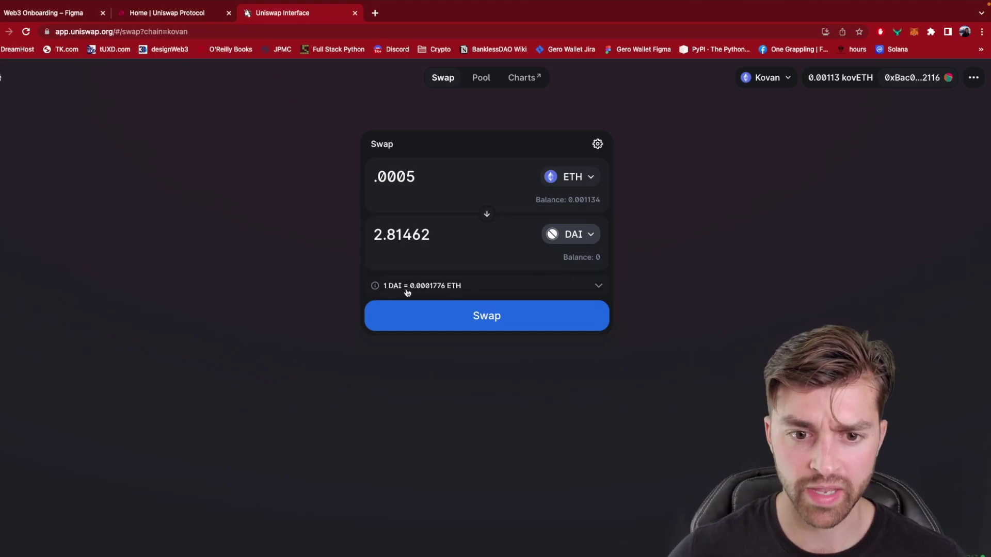
Step: Review the swap details, including minimum received after slippage, and confirm the swap
left_click(541, 316)
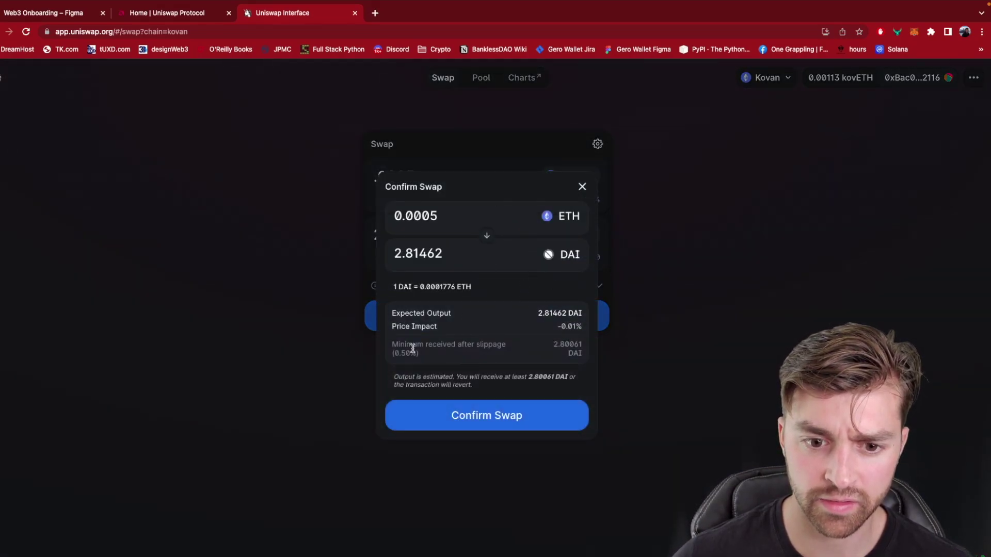
left_click_drag(411, 347, 495, 347)
left_click(500, 353)
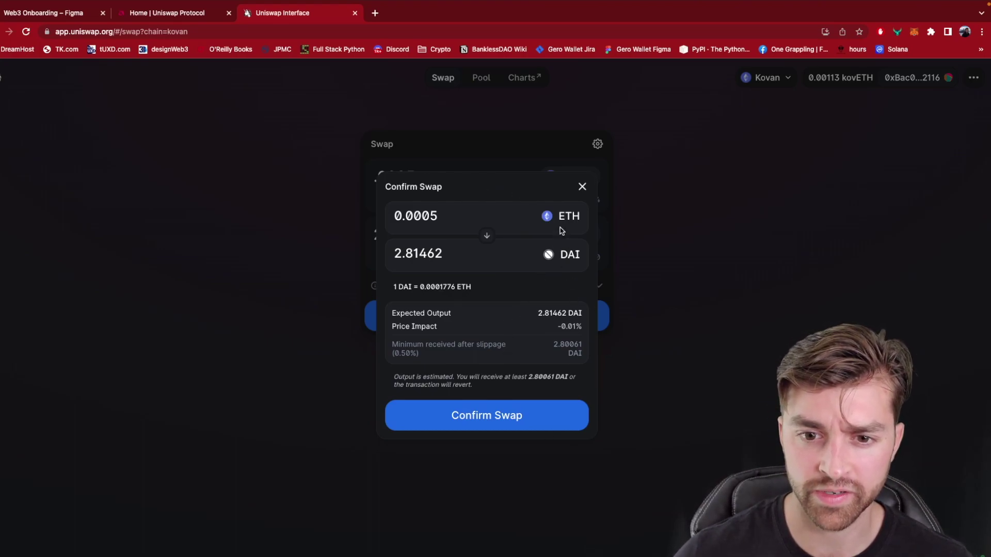
left_click(517, 423)
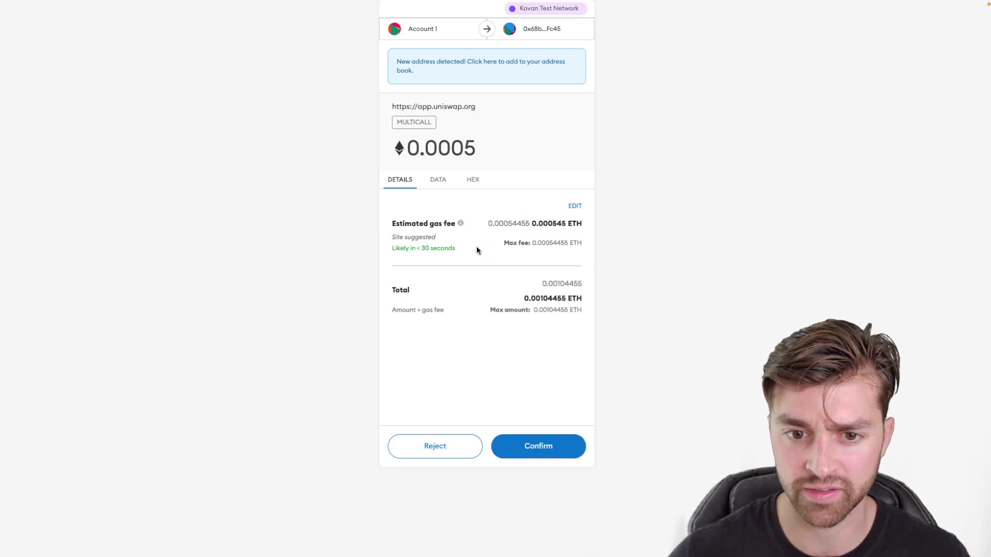
left_click_drag(395, 249, 447, 225)
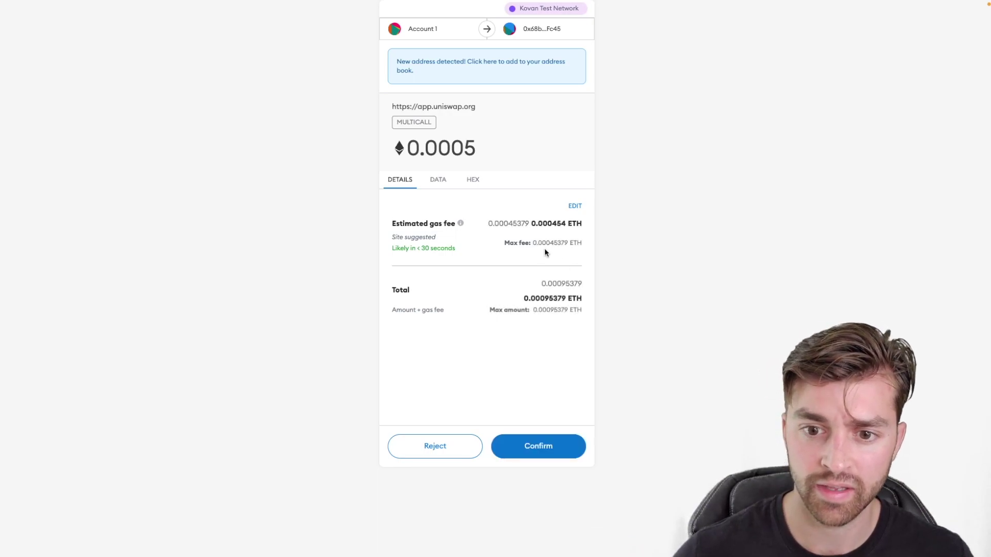
left_click_drag(536, 240, 562, 242)
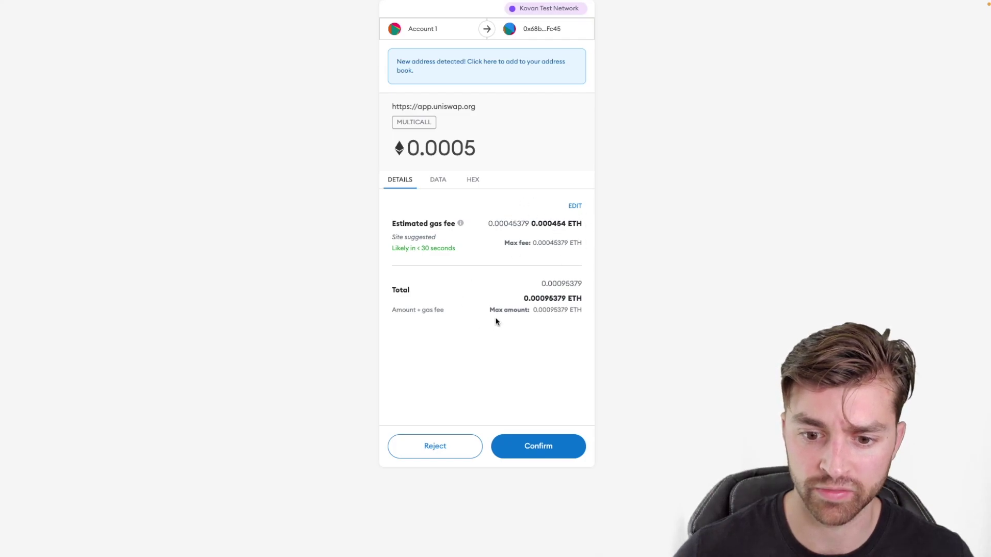
Step: Approve the transaction in MetaMask, import DAI as a wallet token, and close the notice
left_click(536, 448)
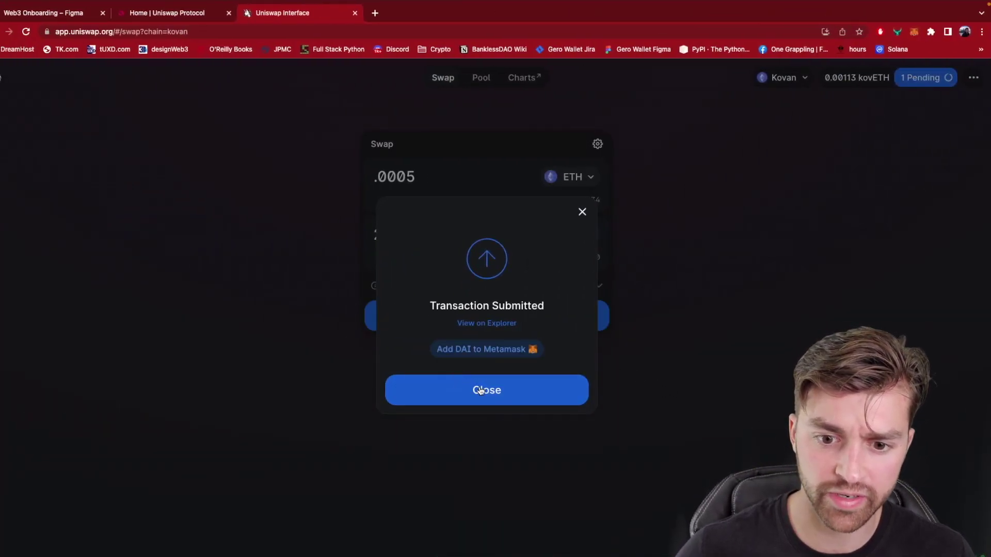
left_click(455, 353)
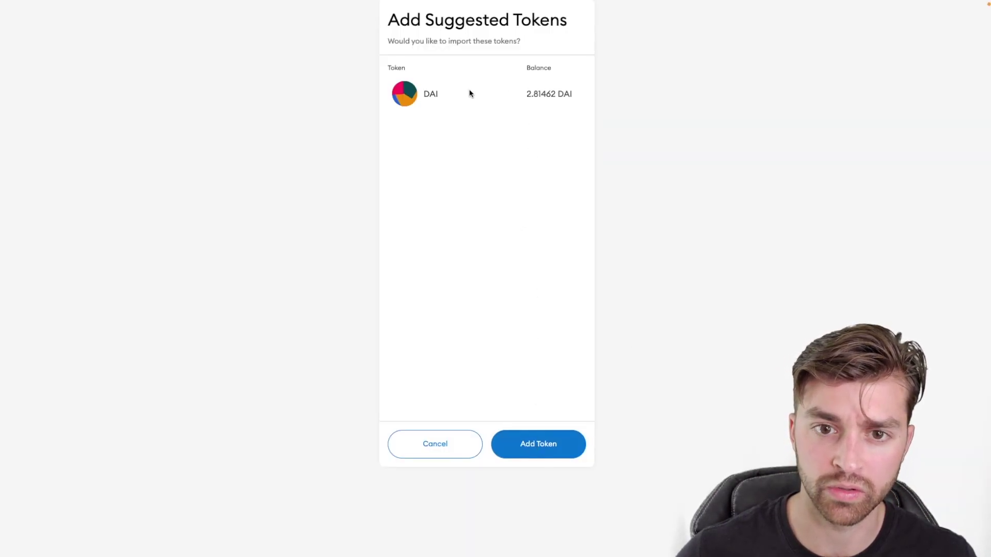
left_click(538, 443)
left_click(494, 379)
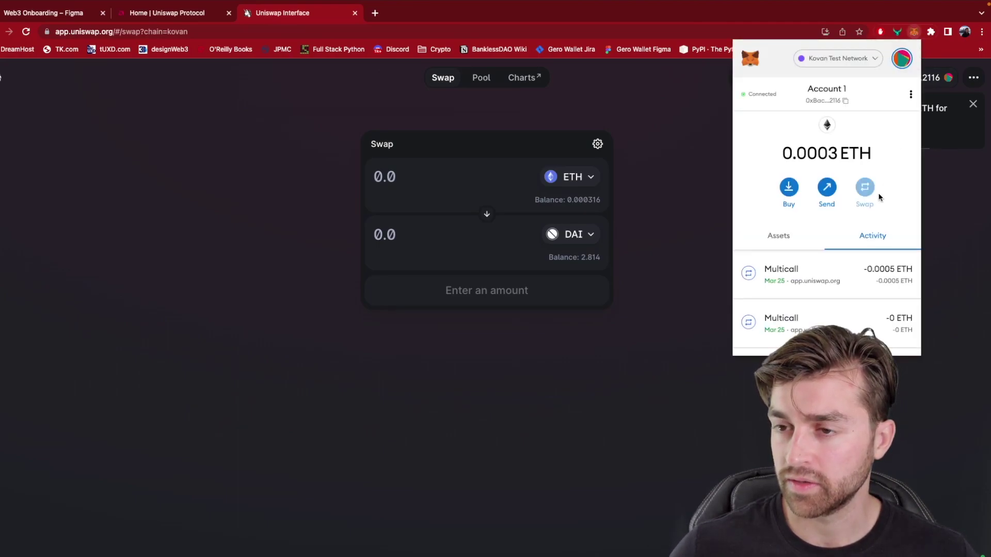
left_click(808, 244)
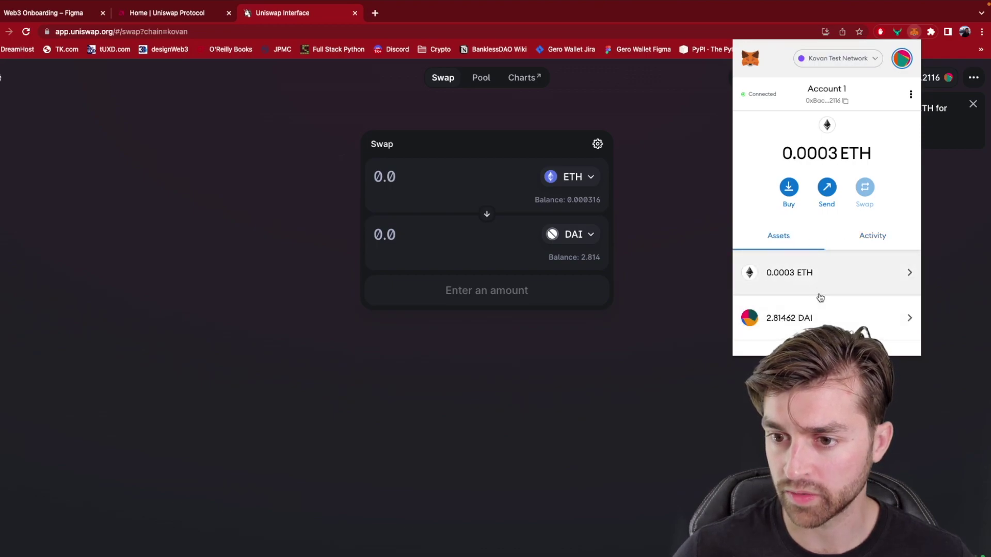
scroll(812, 300, "down", 2)
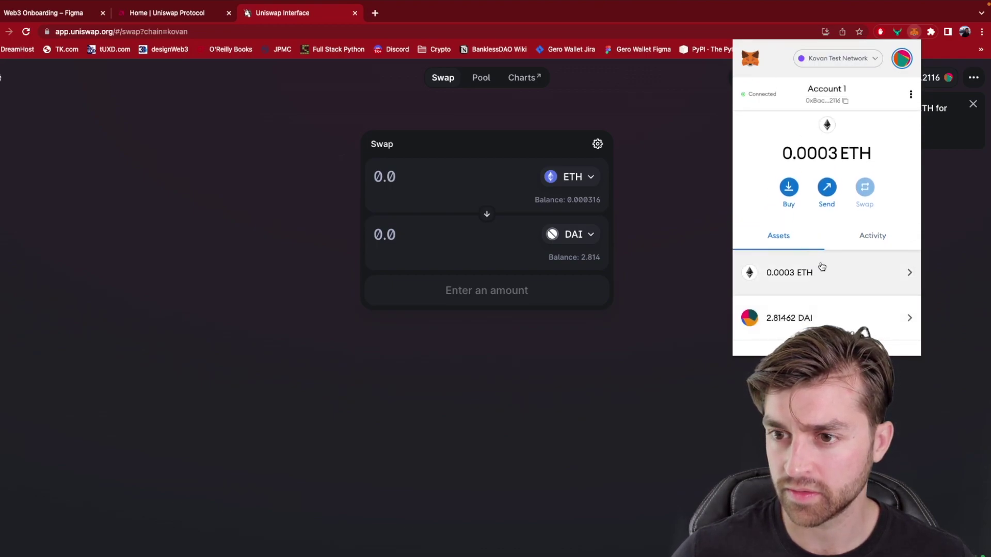
left_click(867, 242)
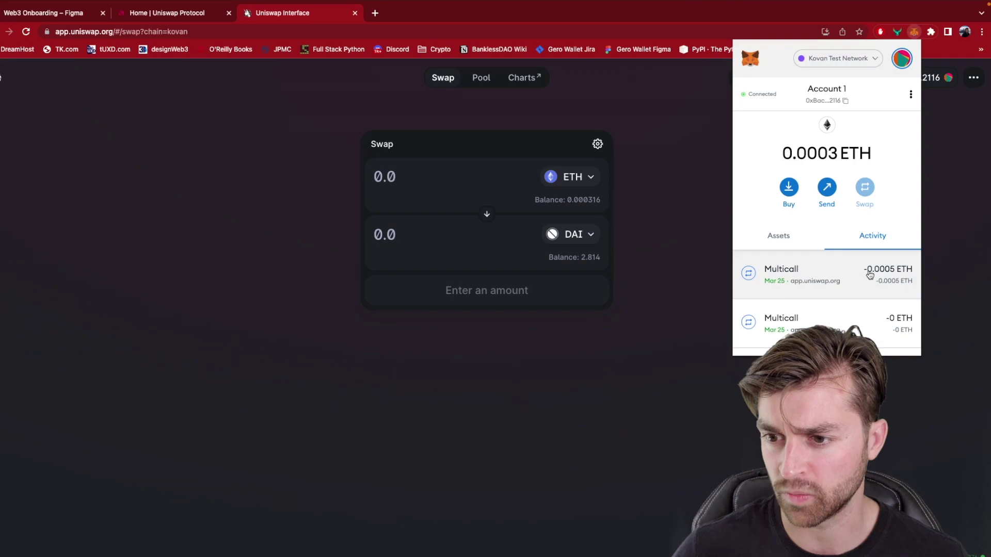
left_click(788, 238)
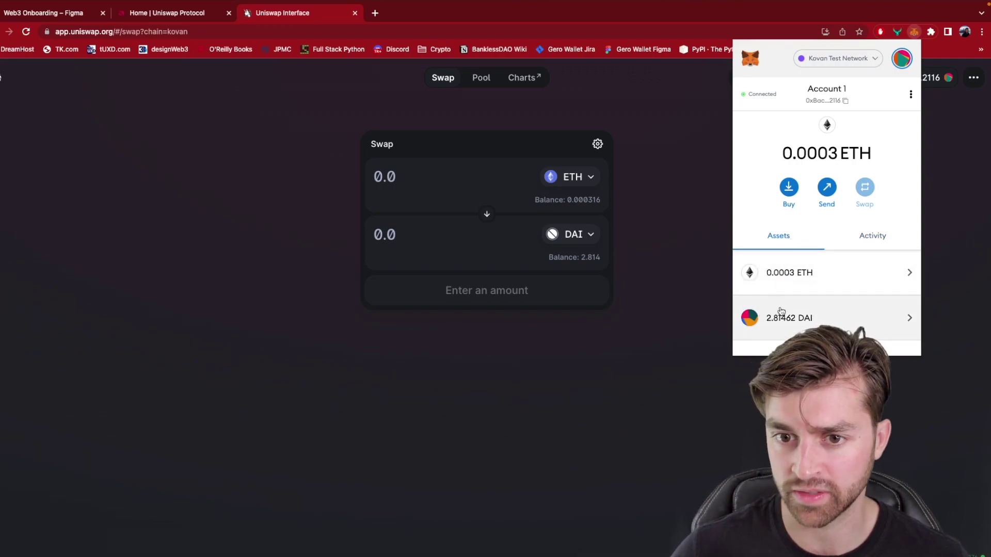
left_click(711, 338)
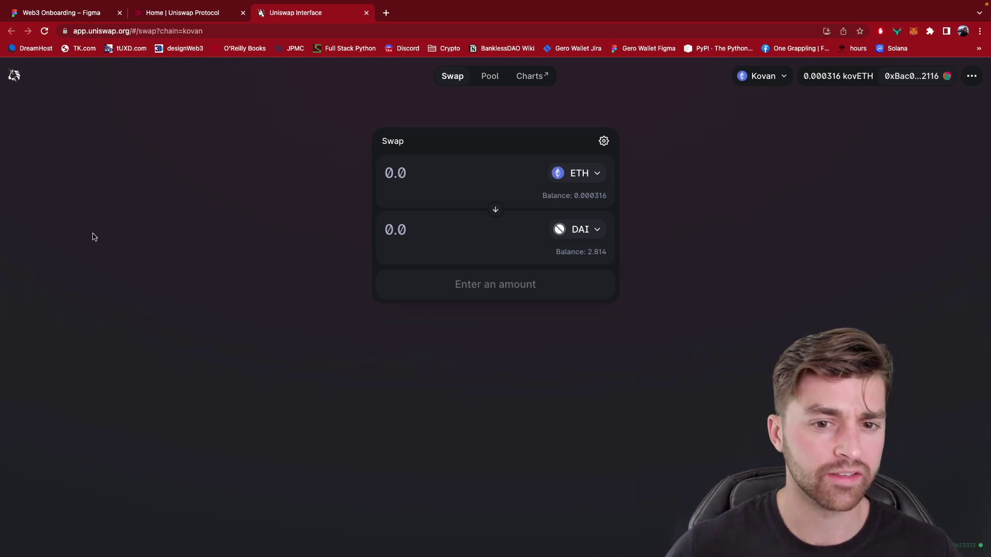
Step: Switch to the Web3 Onboarding Figma tab and scroll to the Bank-to-Ecosystem flow
left_click(91, 15)
scroll(233, 174, "left", 3)
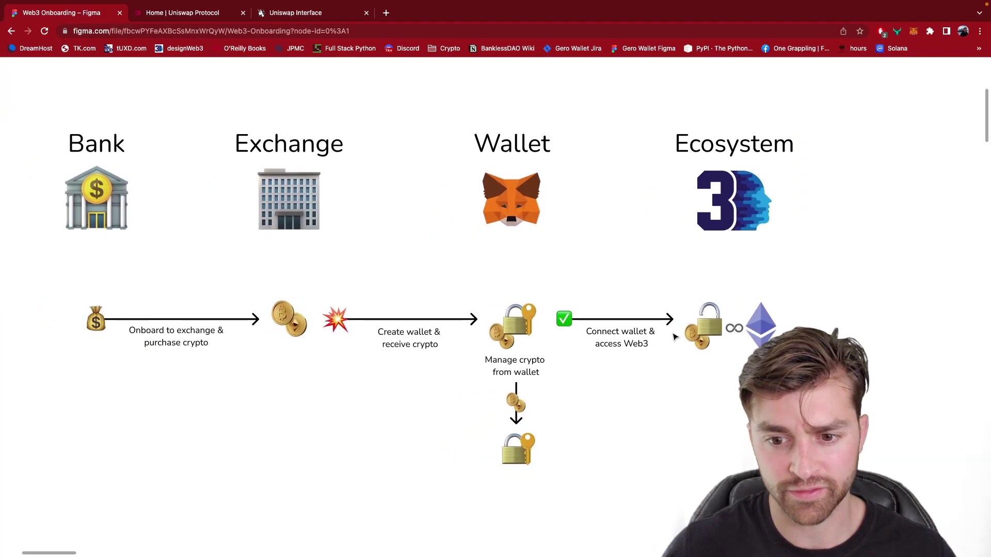